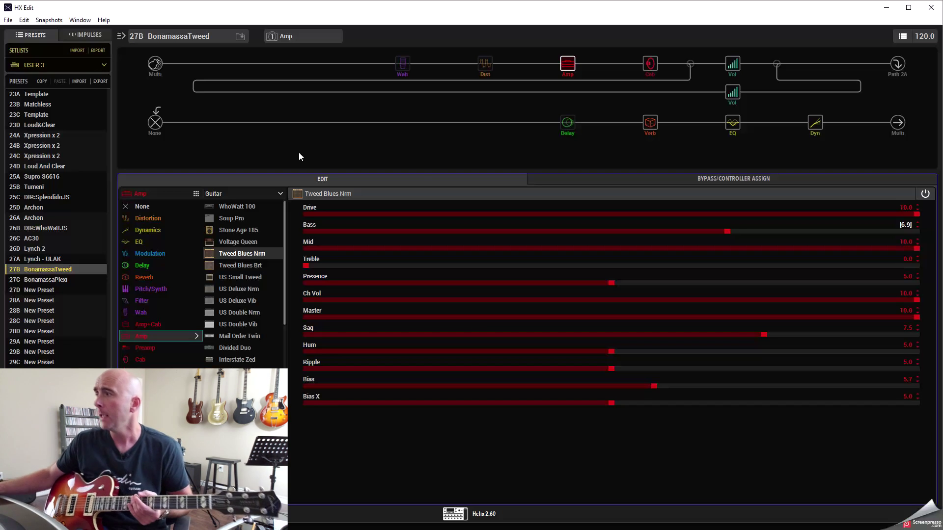
- View the LA Studio Comp, then the lower Parametric EQ (+2.0 dB at 170 Hz, -1.5 dB at 450 Hz)
click(814, 126)
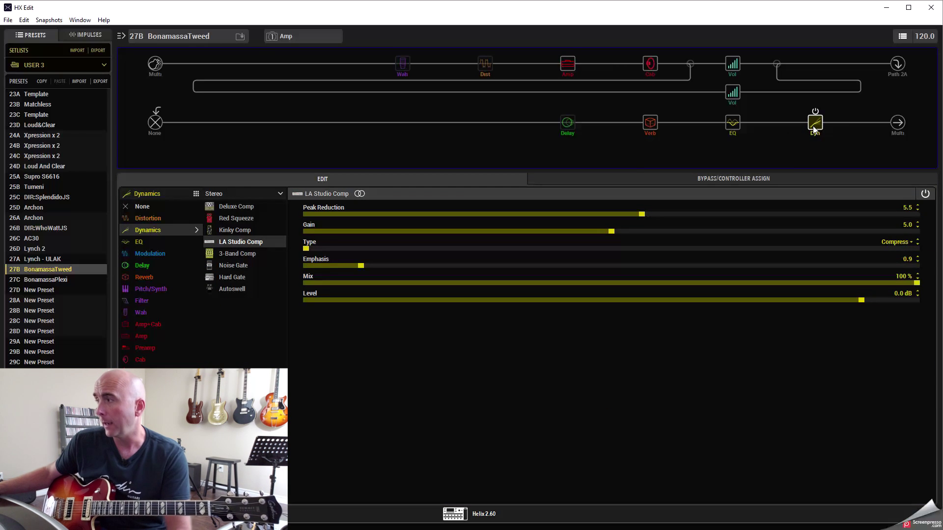
click(737, 125)
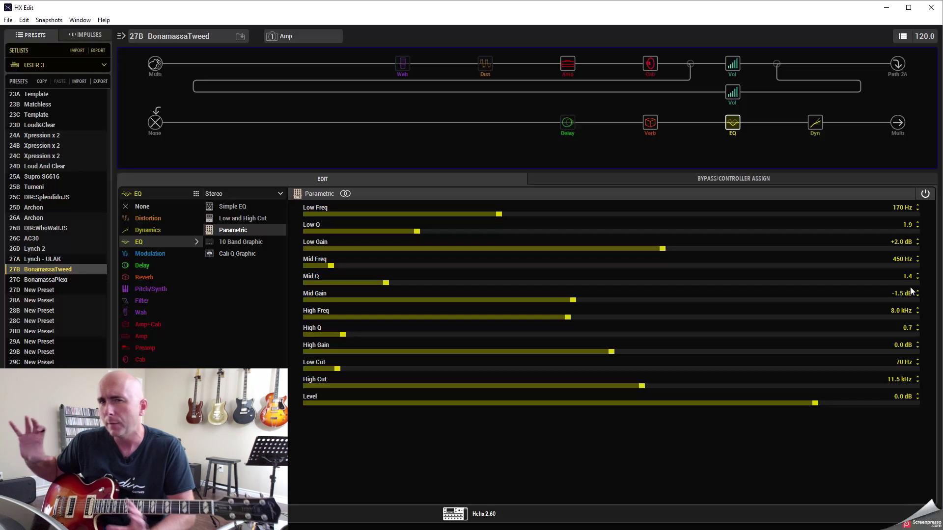
- Inspect the '63 Spring reverb and snapshot list, finishing on the Fassel wah (Position 18%, Mix 100%)
click(653, 122)
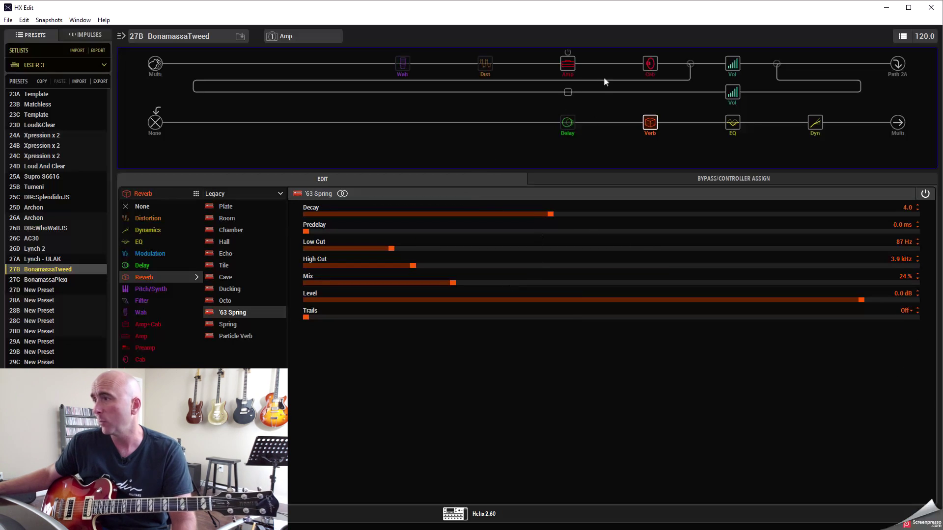
mouse_move(578, 129)
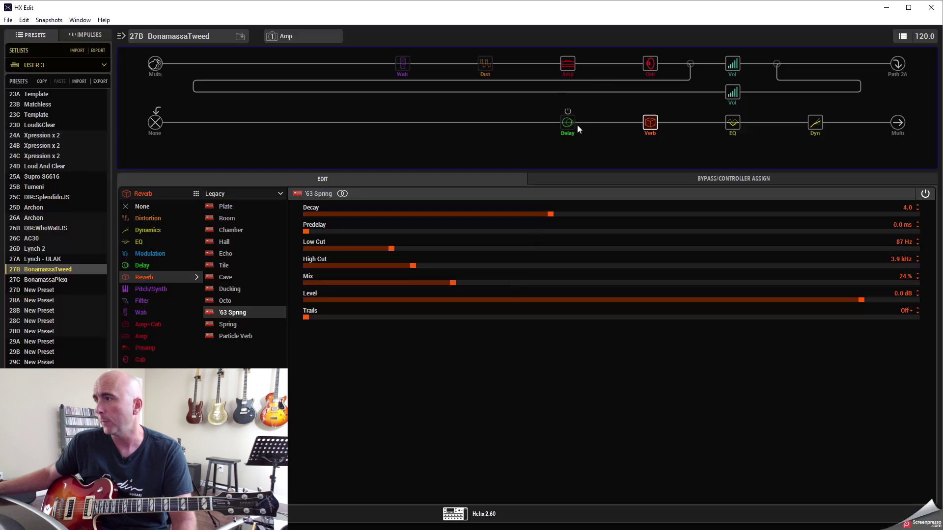
click(287, 41)
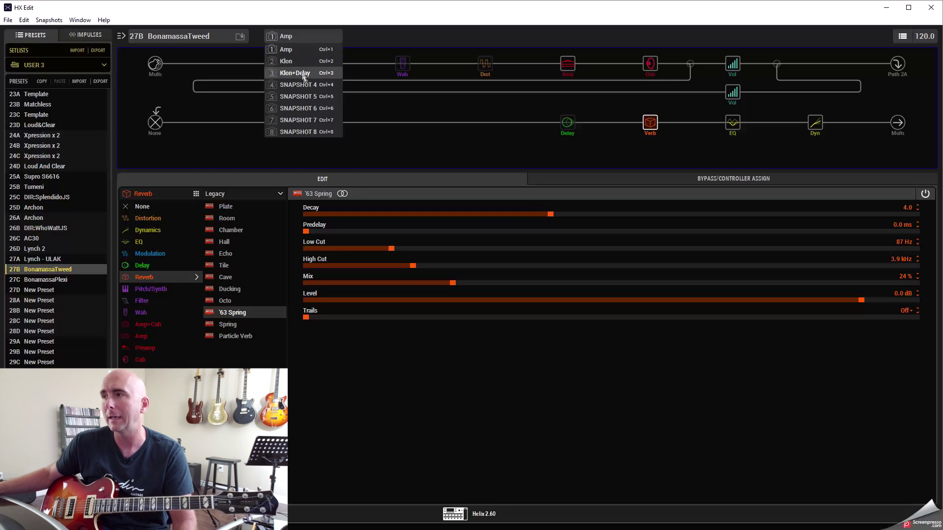
click(473, 36)
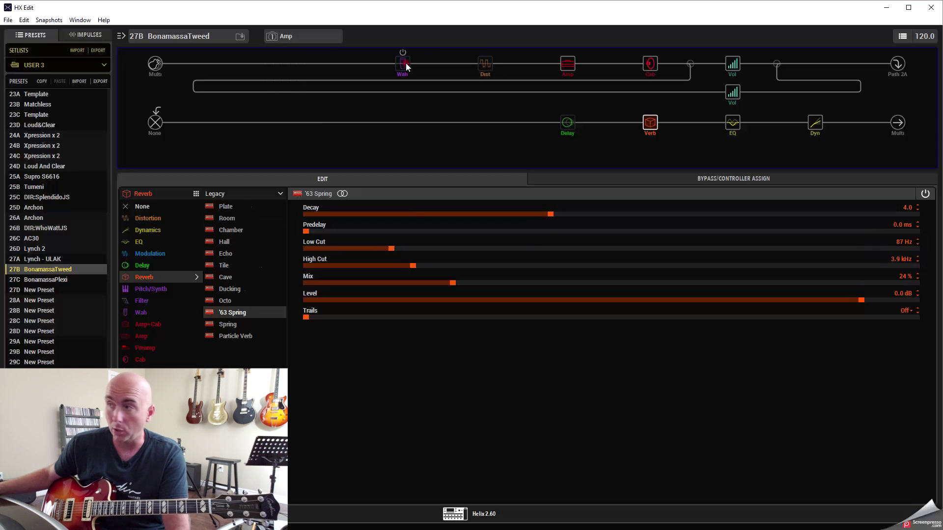
click(407, 66)
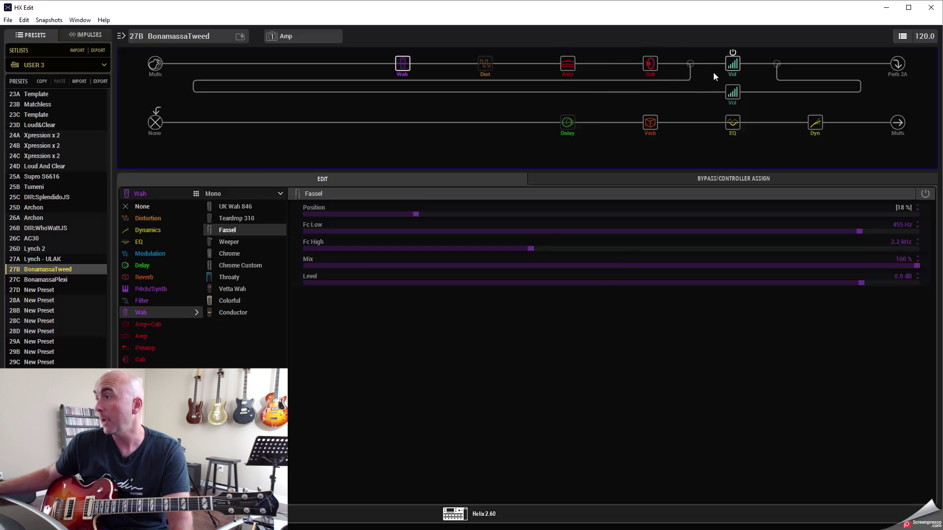
- Check the crossover split, both volume gains and the 4x10 Tweed P10R cab, returning to the Tweed amp
click(735, 67)
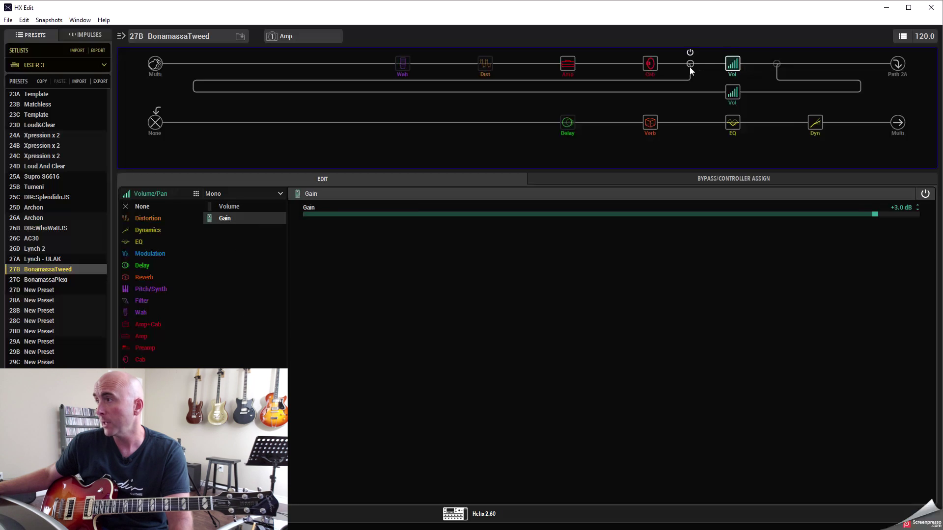
click(690, 66)
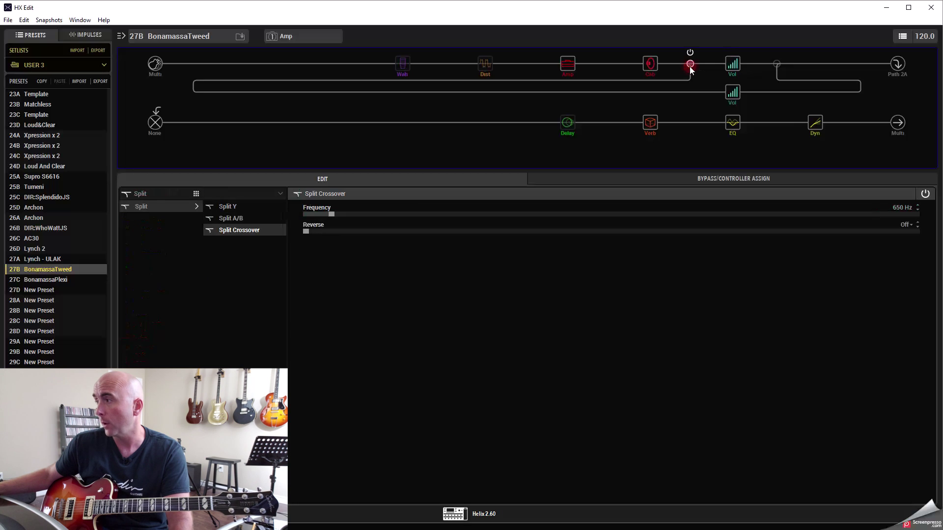
click(733, 67)
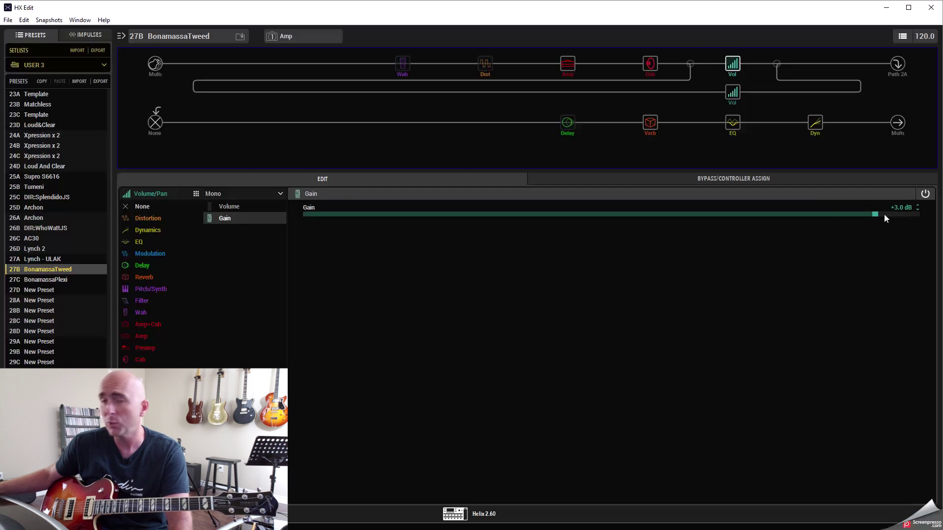
click(734, 95)
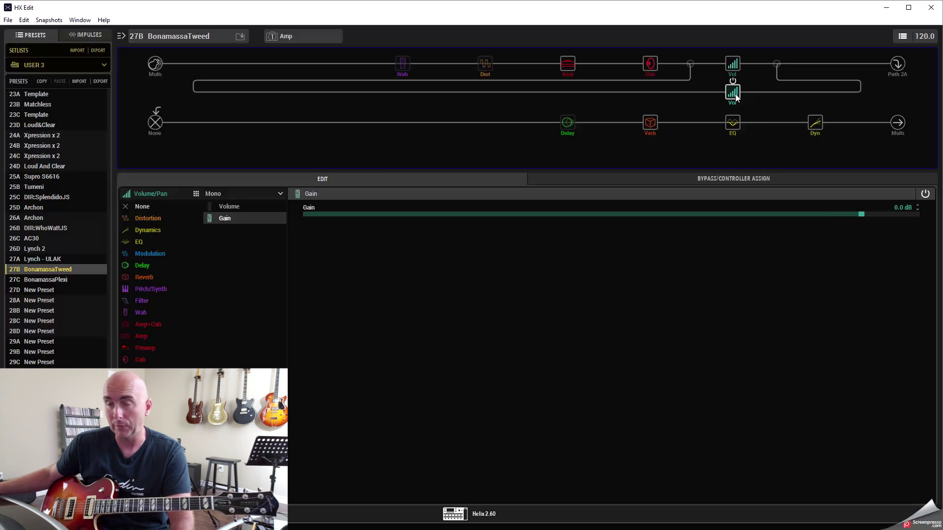
click(647, 65)
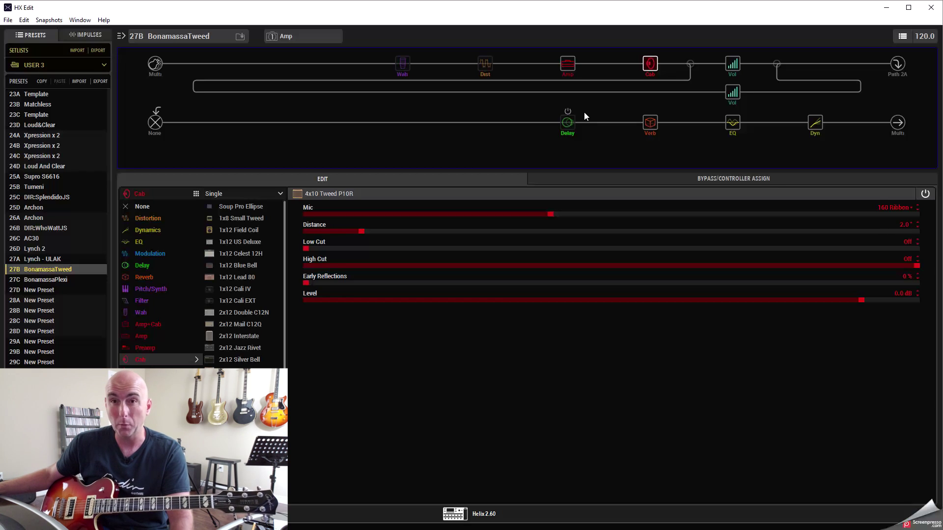
click(567, 66)
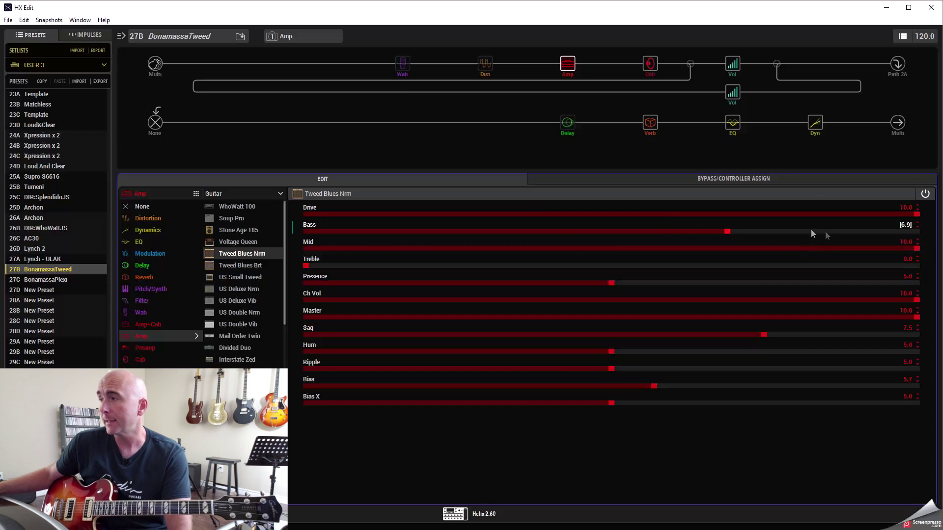
- Switch to snapshot 2 Klon, turning on the drive block and raising amp Bass to 10.0
click(278, 40)
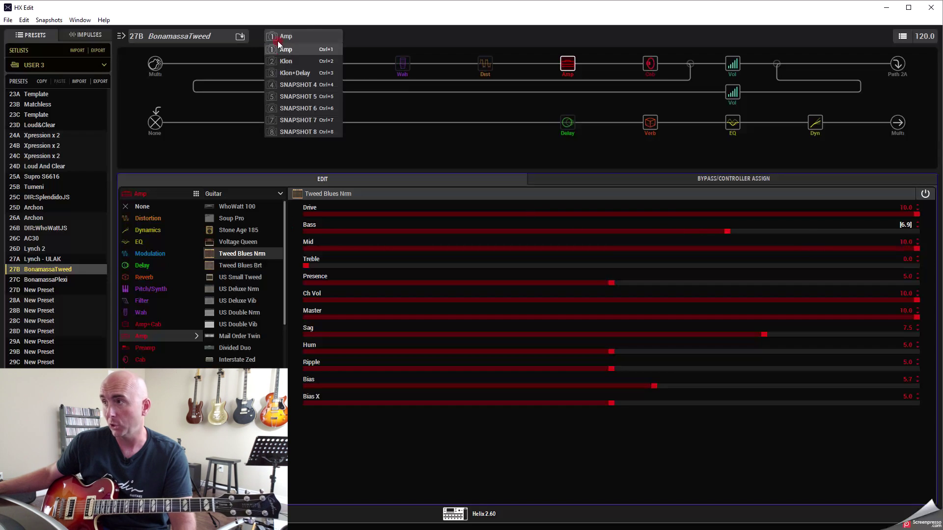
click(285, 60)
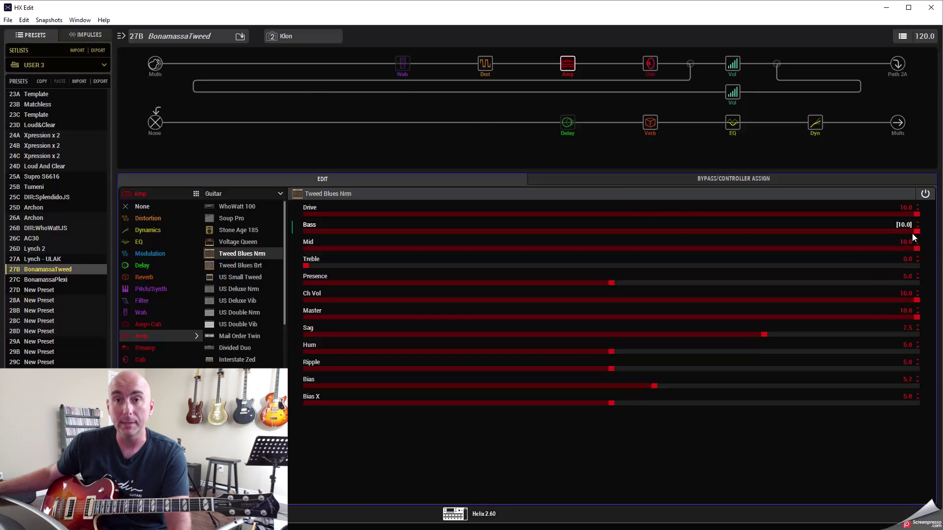
- Return to snapshot 1 Amp, bypassing the distortion and restoring the Tweed amp's Bass to 6.9
click(290, 39)
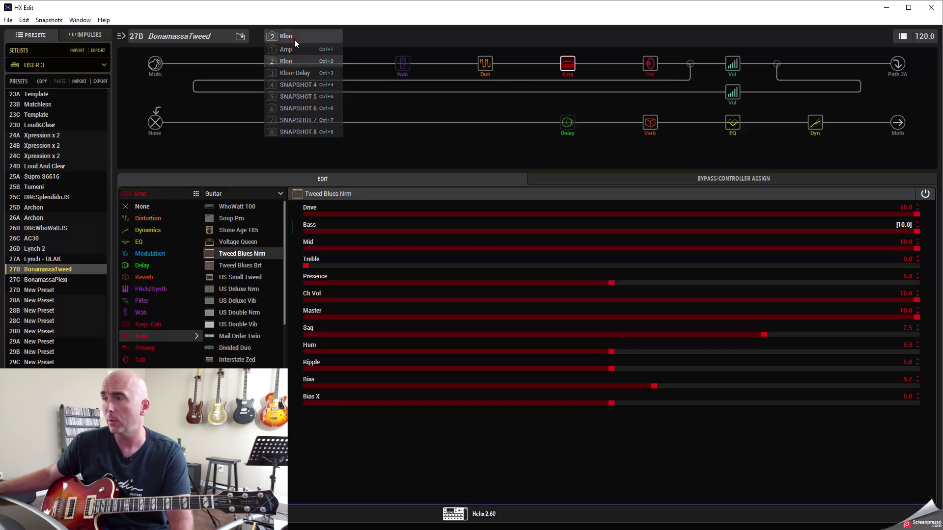
click(291, 50)
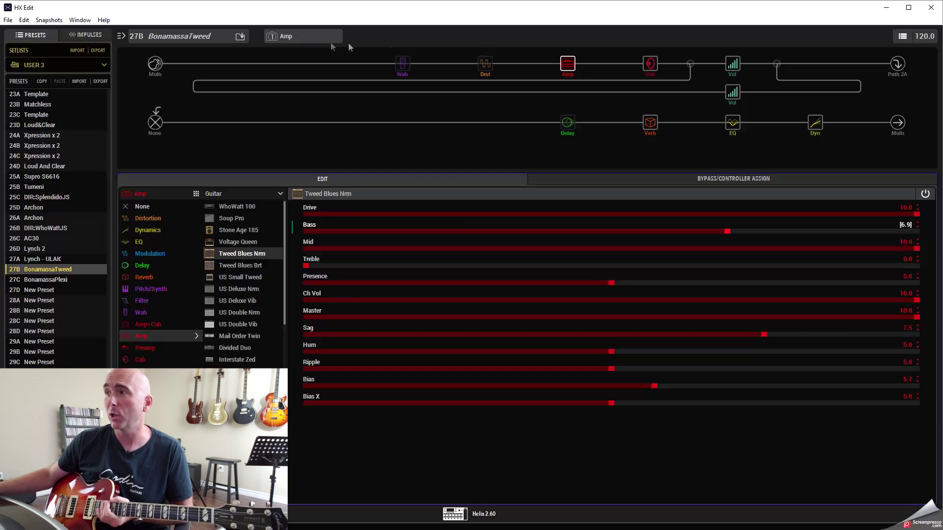
- Show the Minotaur distortion's settings: Gain 8.0, Tone 2.0, Level 5.4
click(483, 63)
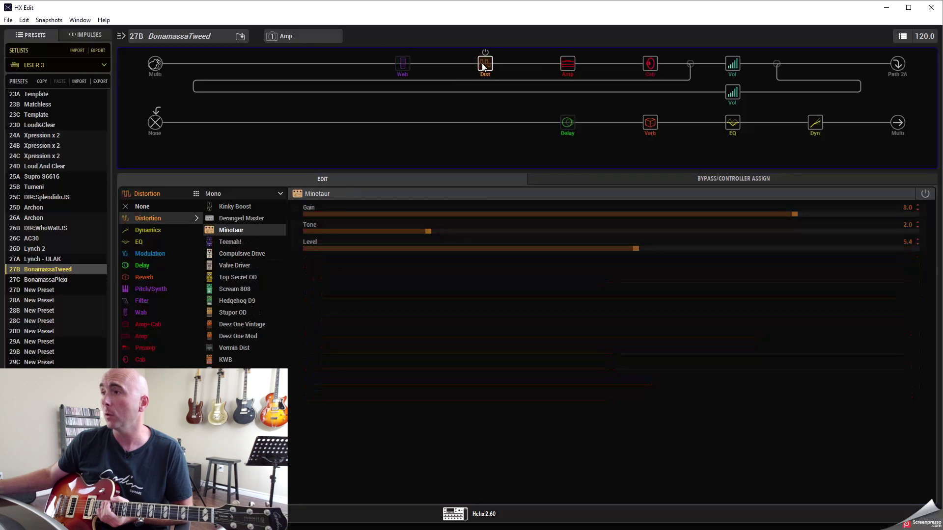
- Select snapshot 2 Klon so the Minotaur drive switches on, then reopen the snapshot list
click(303, 40)
click(302, 55)
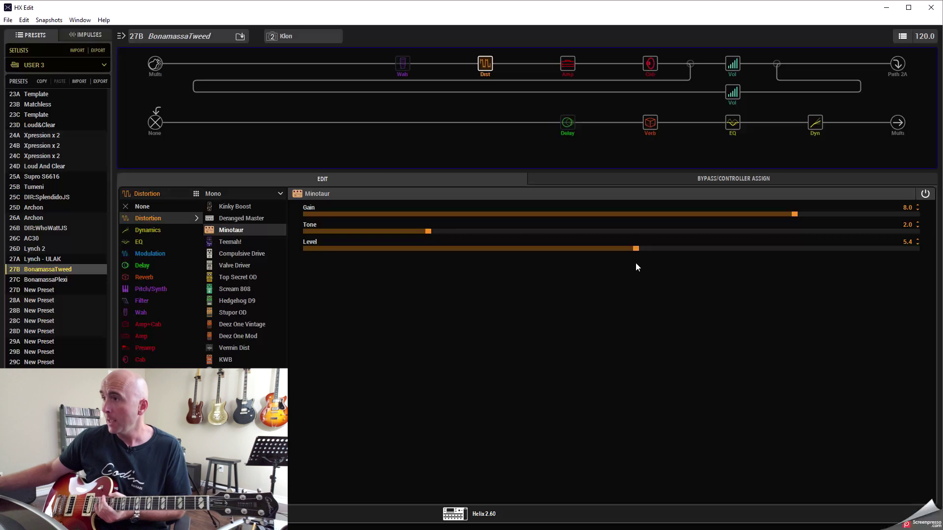
click(305, 35)
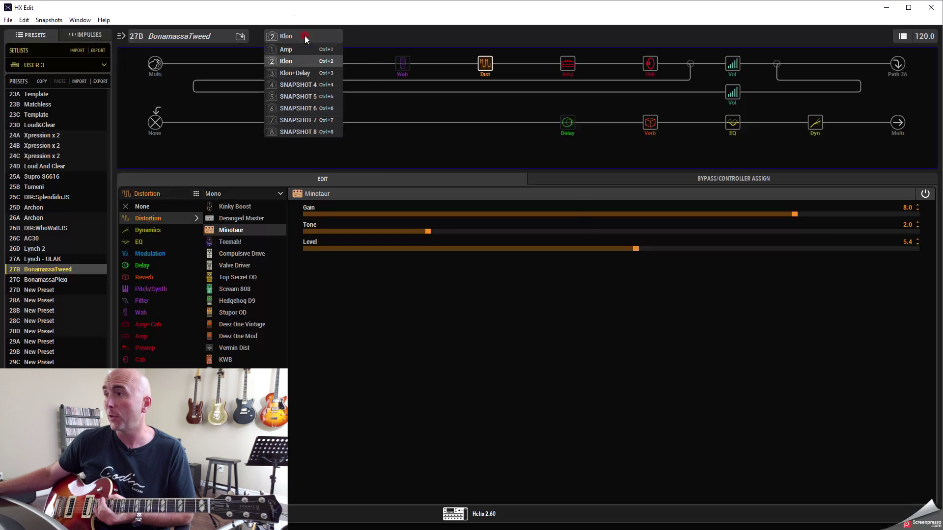
- Activate Klon+Delay, view the Transistor Tape delay (Feedback 18%, Mix 20%), and save the preset
click(304, 72)
click(568, 122)
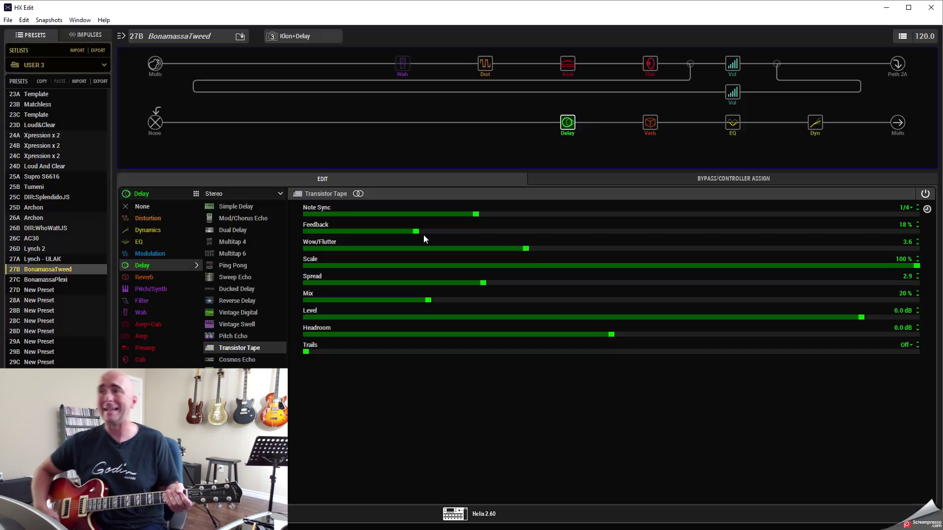
click(238, 36)
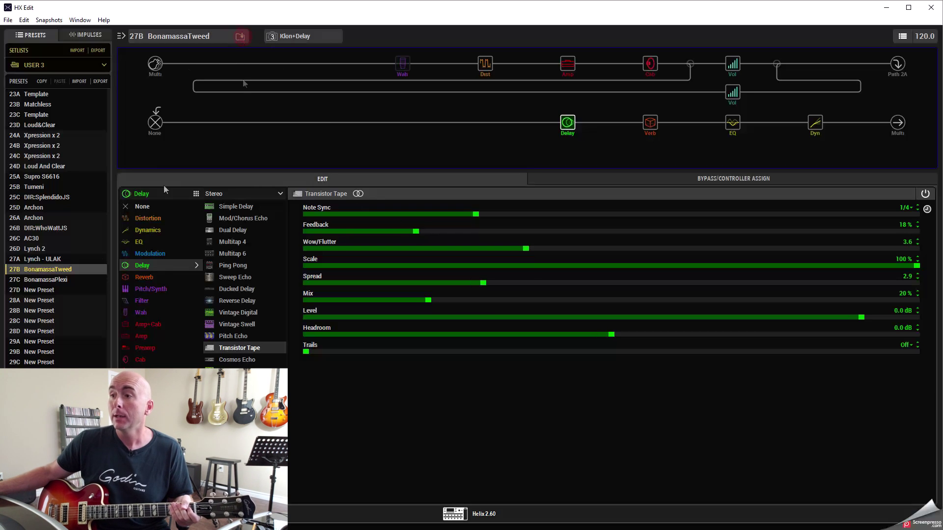
click(295, 37)
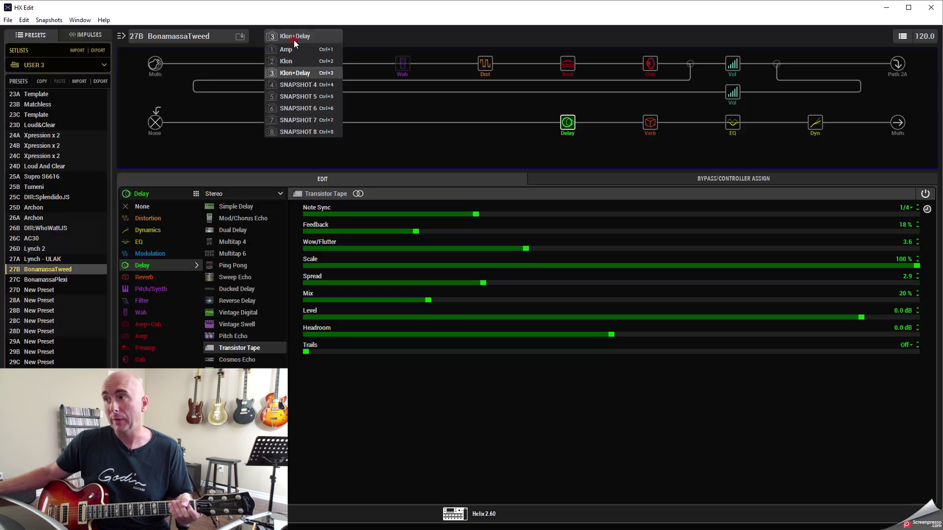
click(295, 48)
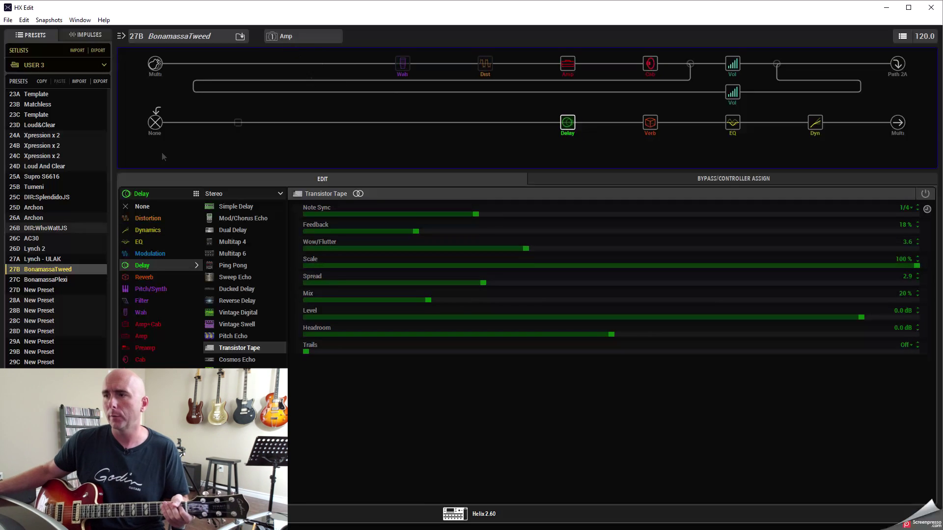
click(48, 280)
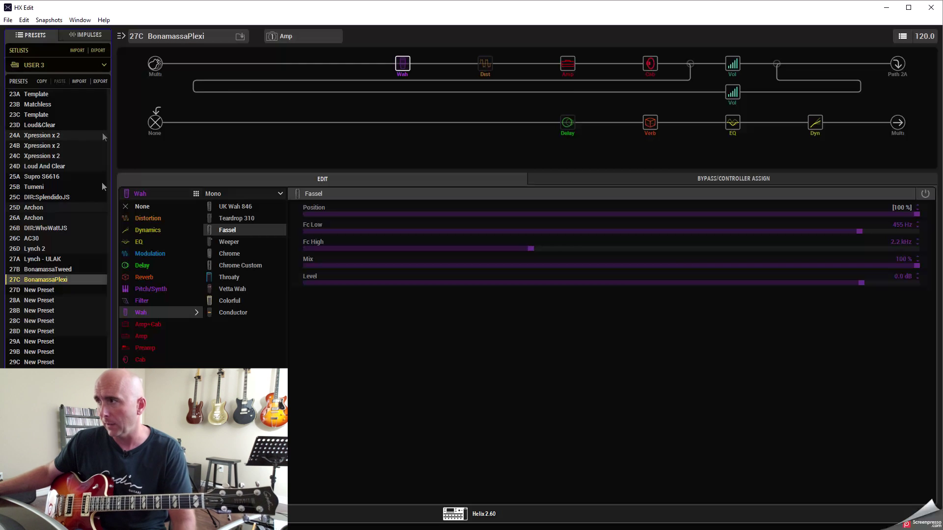
- Show the BonamassaPlexi preset's Brit Trem Nrm amp settings
click(568, 66)
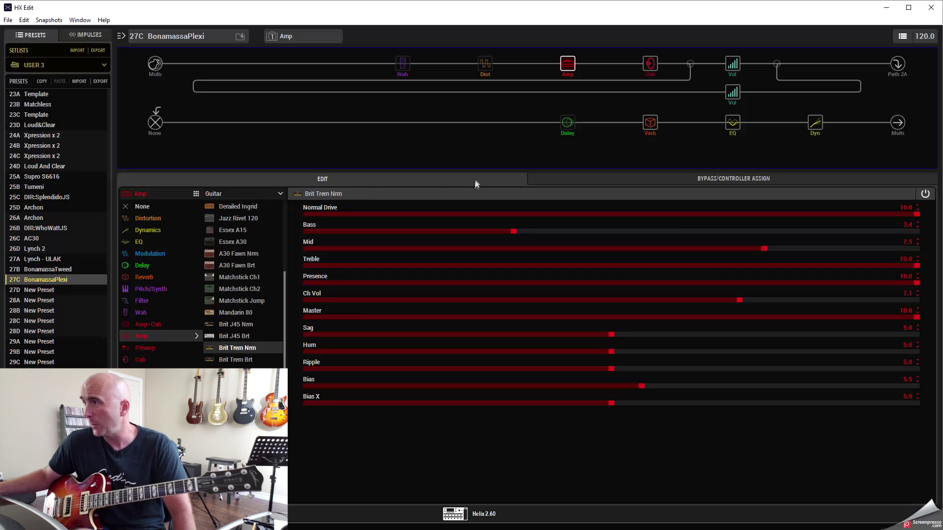
- Step through BonamassaPlexi's LA Studio Comp, Parametric EQ, Room reverb and Transistor Tape delay settings
mouse_move(715, 86)
click(814, 124)
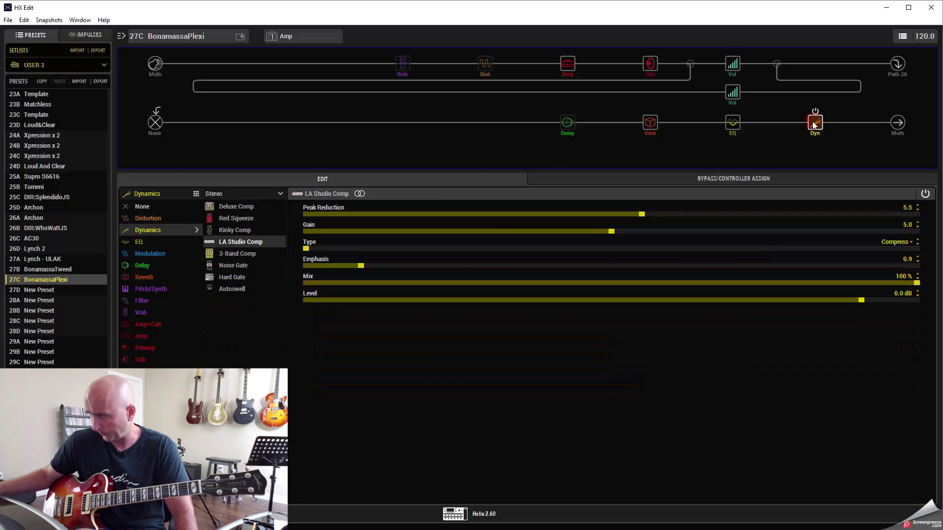
click(729, 130)
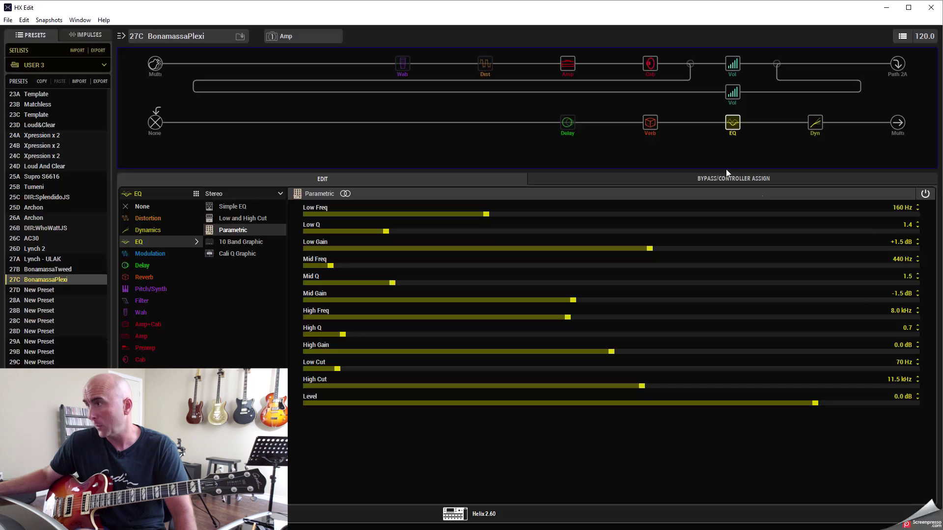
click(649, 123)
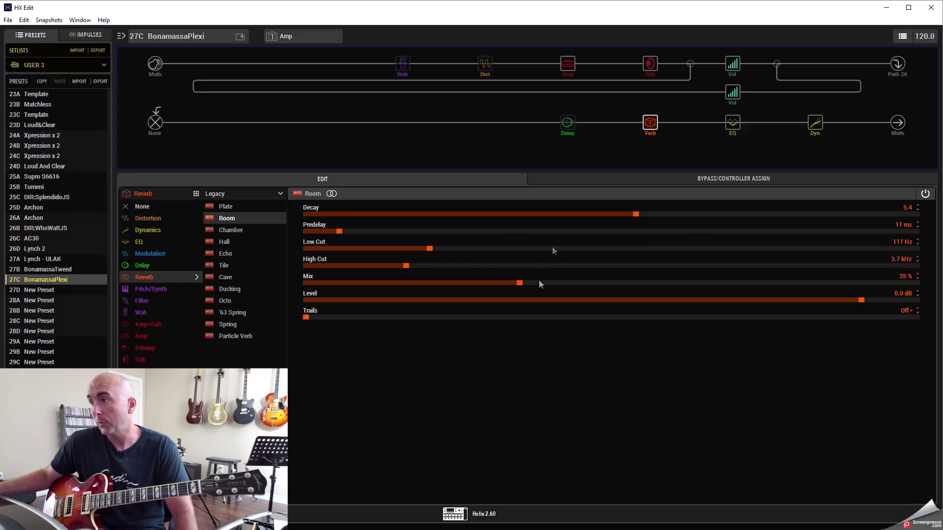
click(567, 124)
- Keep the Amp snapshot and compare the upper and lower volume blocks' gain and the split crossover
click(292, 40)
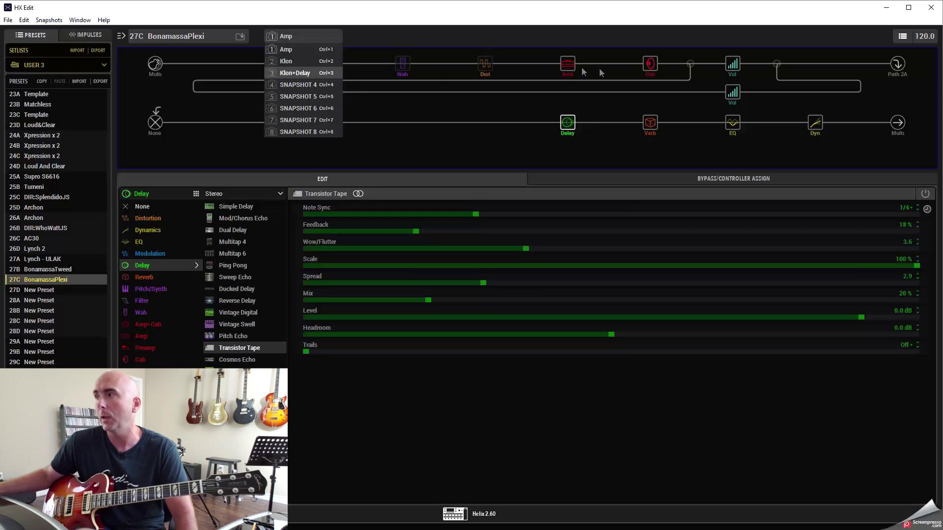
click(648, 74)
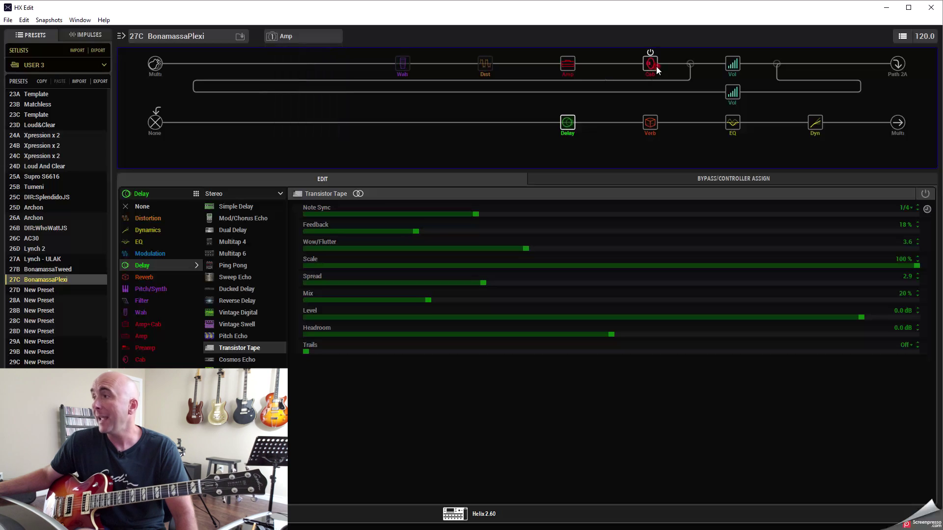
click(735, 67)
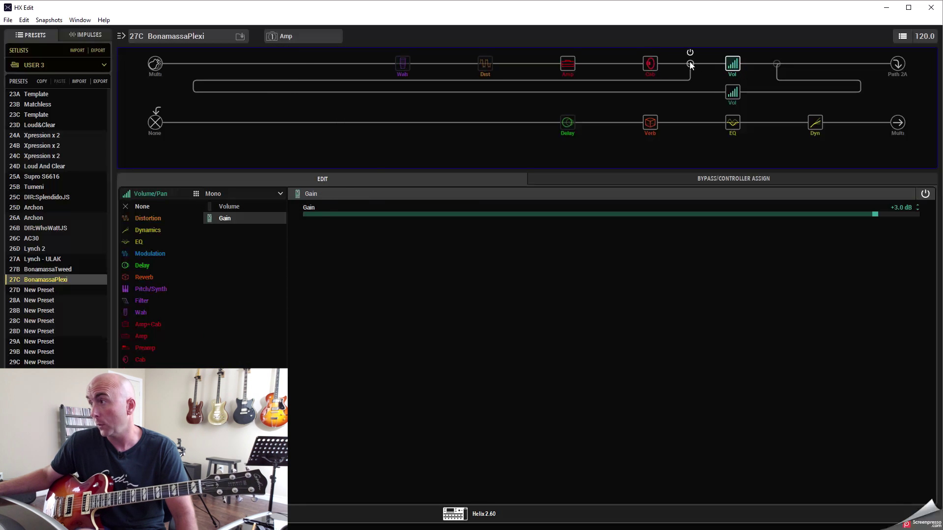
click(690, 64)
click(732, 63)
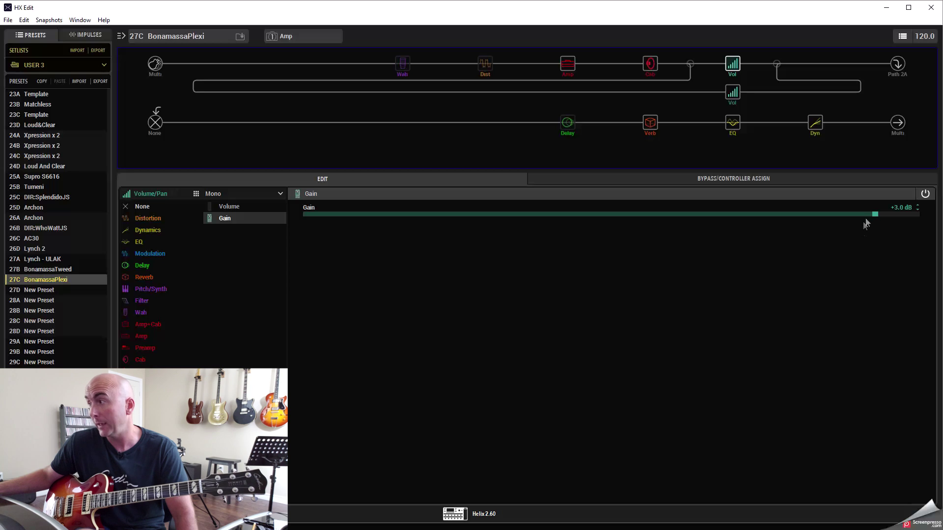
click(733, 93)
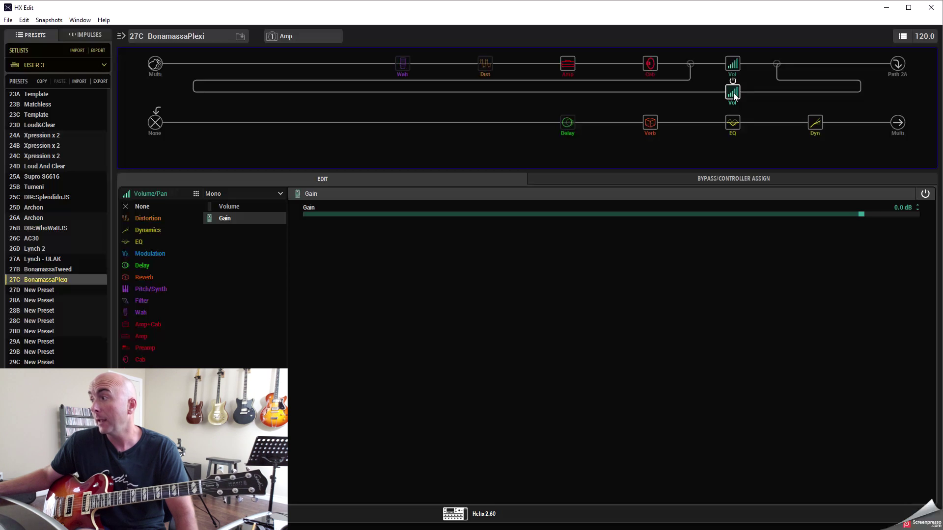
- Review the cab, Minotaur distortion, Fassel wah and Brit Trem Nrm amp block settings
click(649, 65)
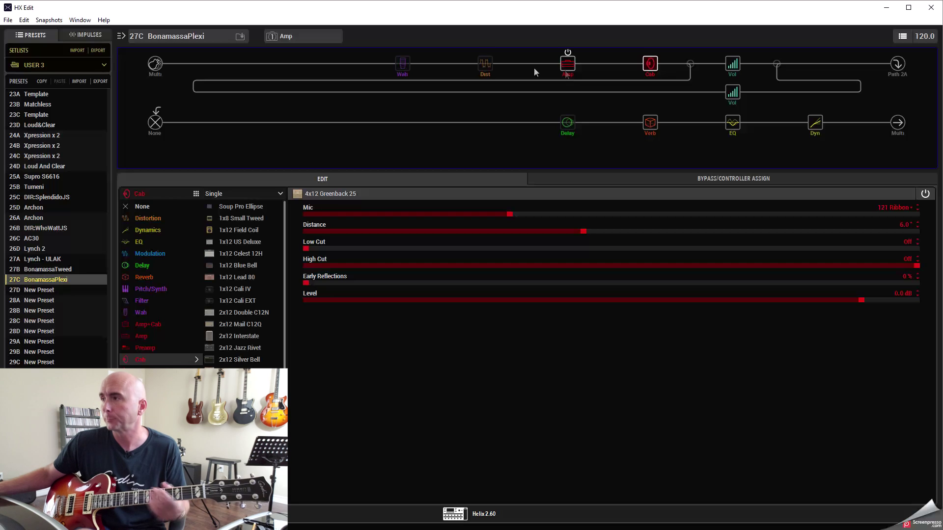
click(488, 71)
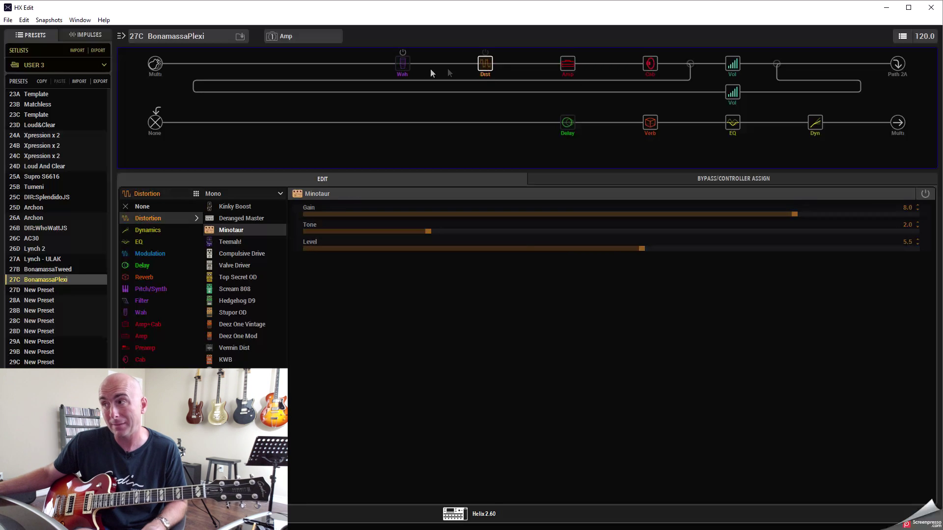
click(401, 69)
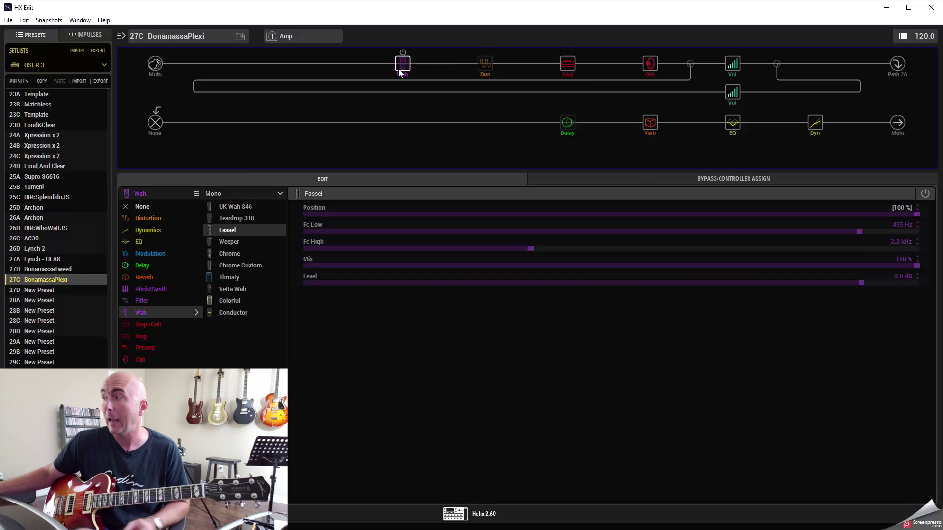
click(571, 68)
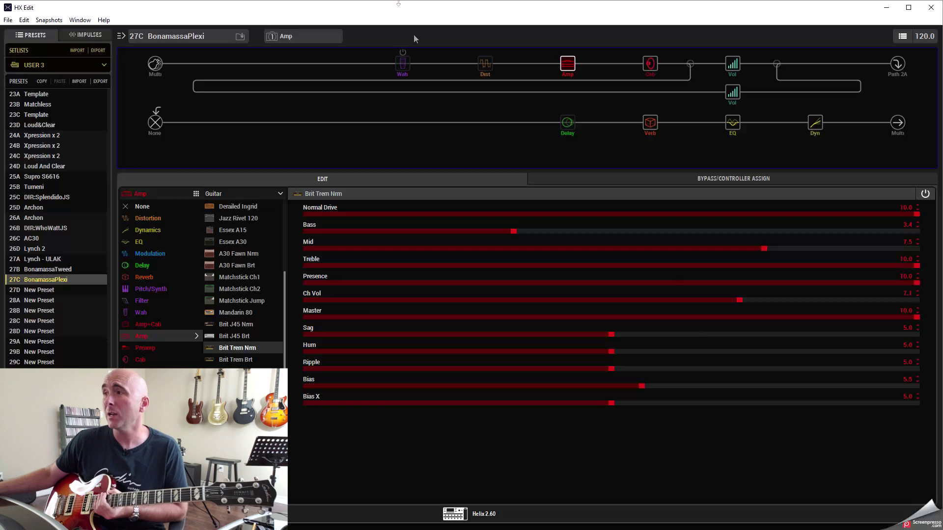
- Open BonamassaPlexi's snapshot list after reviewing the Brit Trem Nrm amp on the Amp snapshot
click(279, 39)
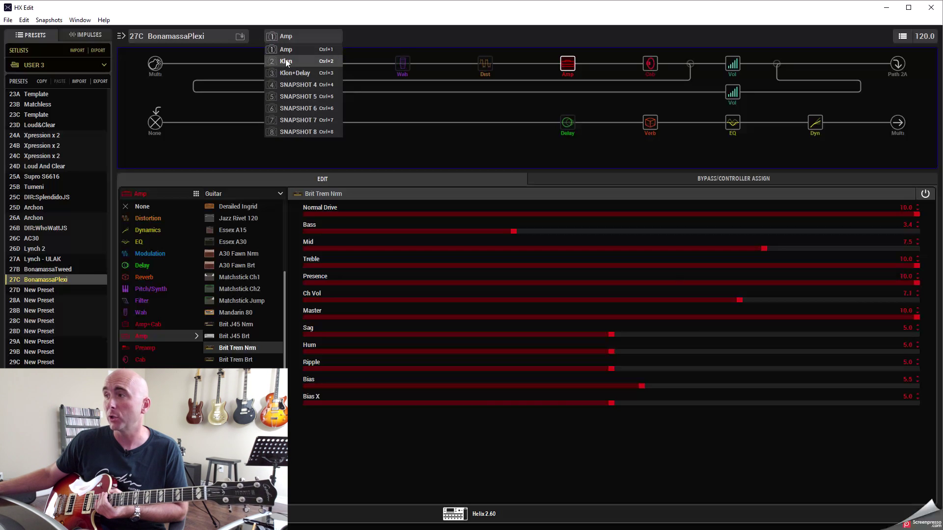
- Switch BonamassaPlexi to snapshot 2 'Klon', turning the distortion block on
click(285, 59)
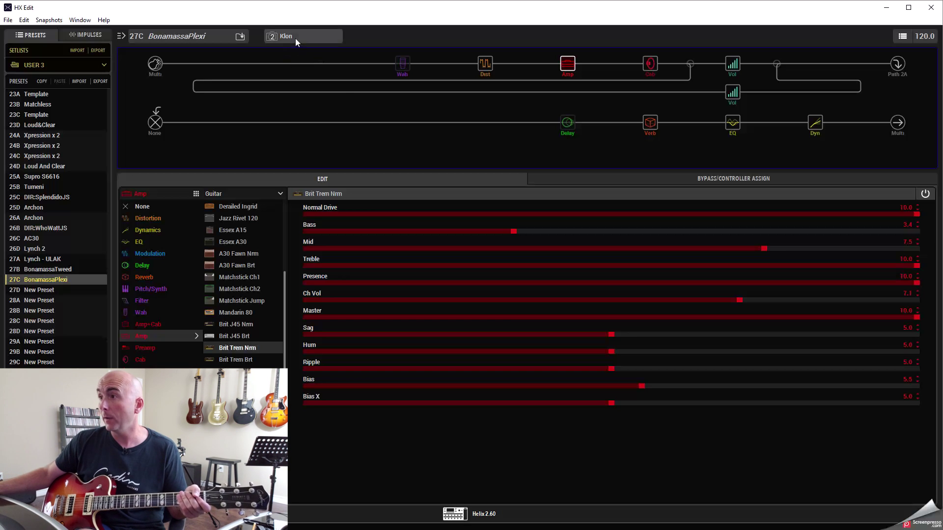
click(296, 38)
- Select snapshot 3 'Klon+Delay' to enable the delay, then save the BonamassaPlexi preset
click(294, 73)
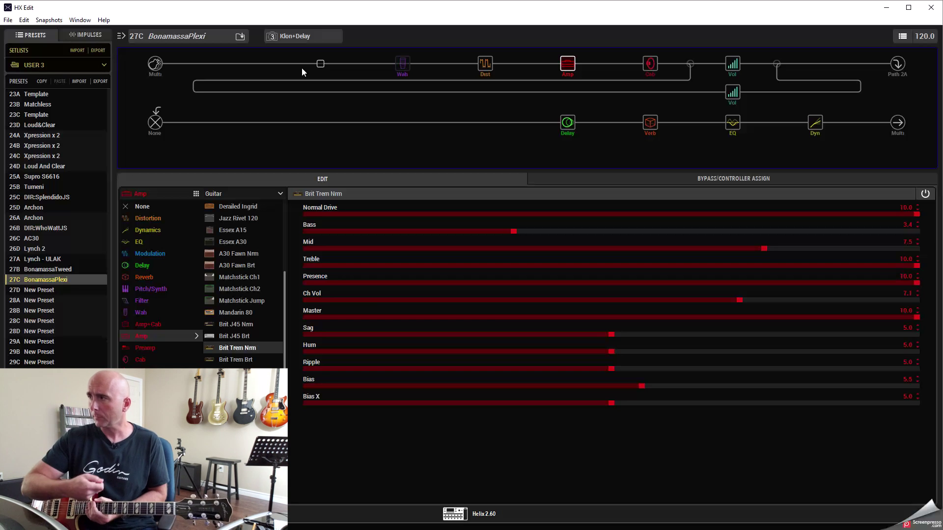
click(240, 35)
click(75, 268)
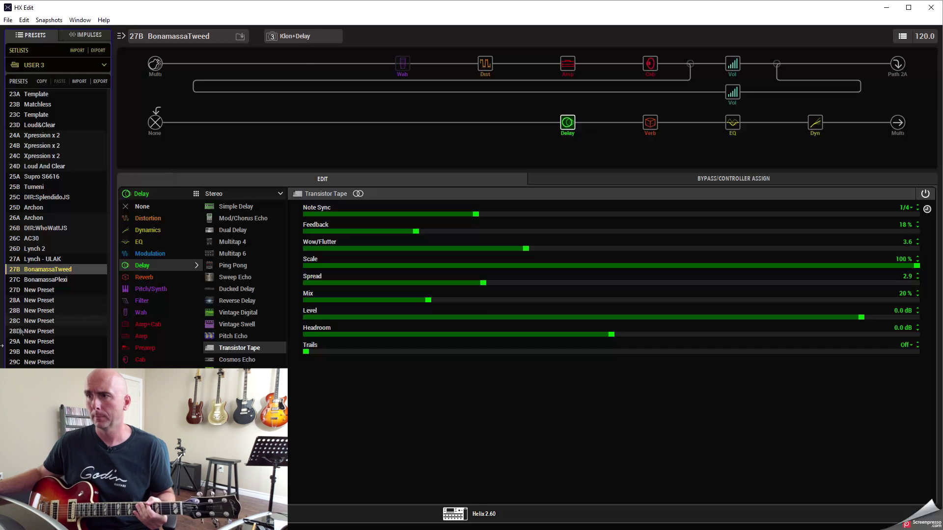
- Load preset 27C BonamassaPlexi, then reload 27B BonamassaTweed
click(27, 278)
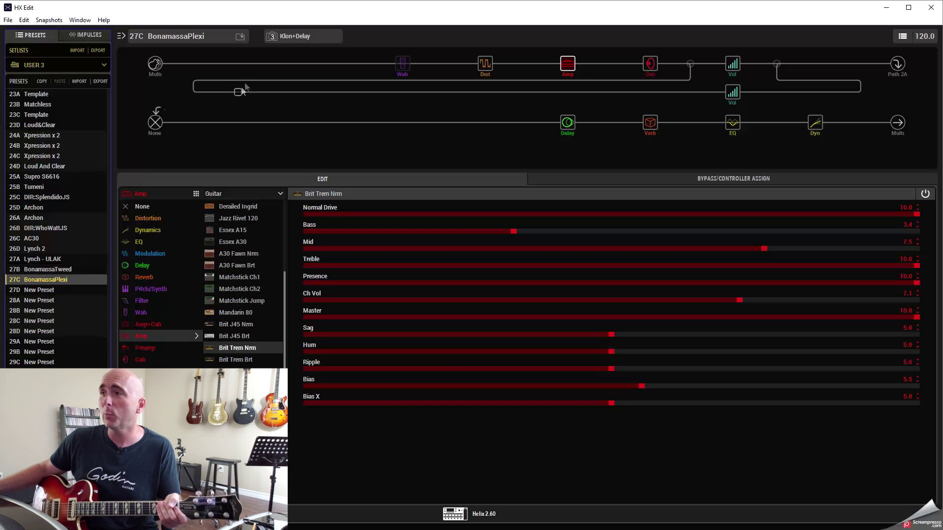
click(79, 271)
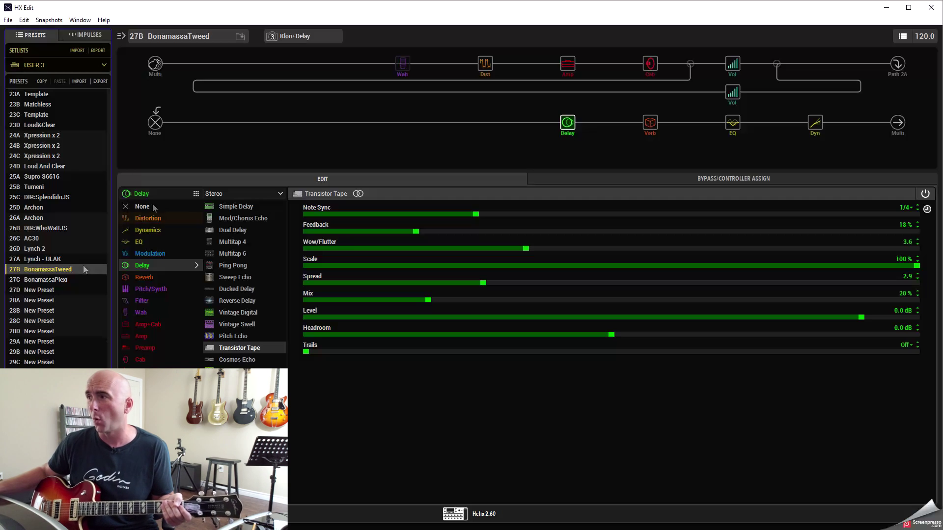
- Show BonamassaTweed's Tweed Blues Nrm amp: Drive, Bass, Mid 10.0, Treble 0.0
click(567, 73)
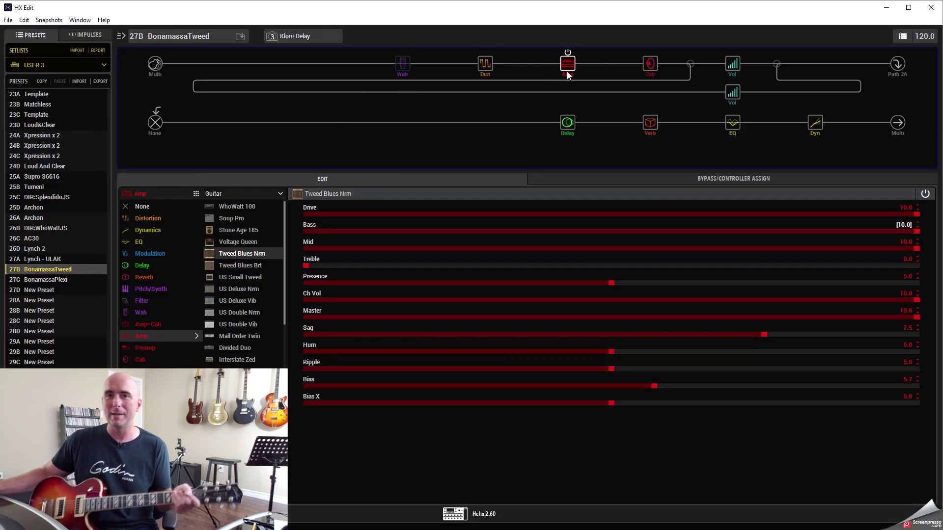